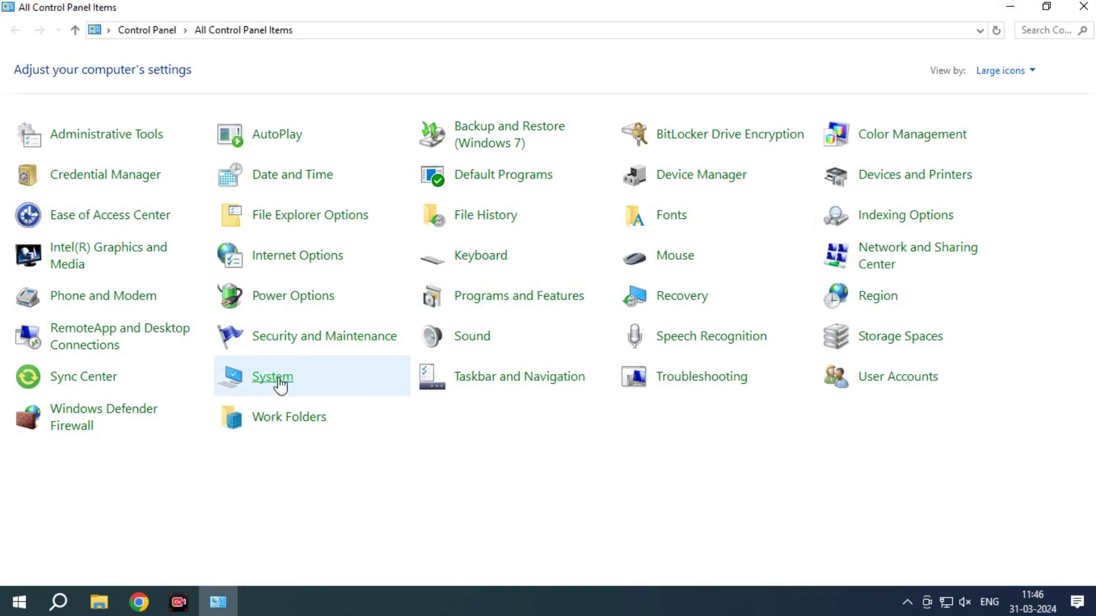
Step: Review the Device Installation Settings for automatic manufacturers' app downloads through the advanced system settings, and close all the system windows without changes
left_click(279, 384)
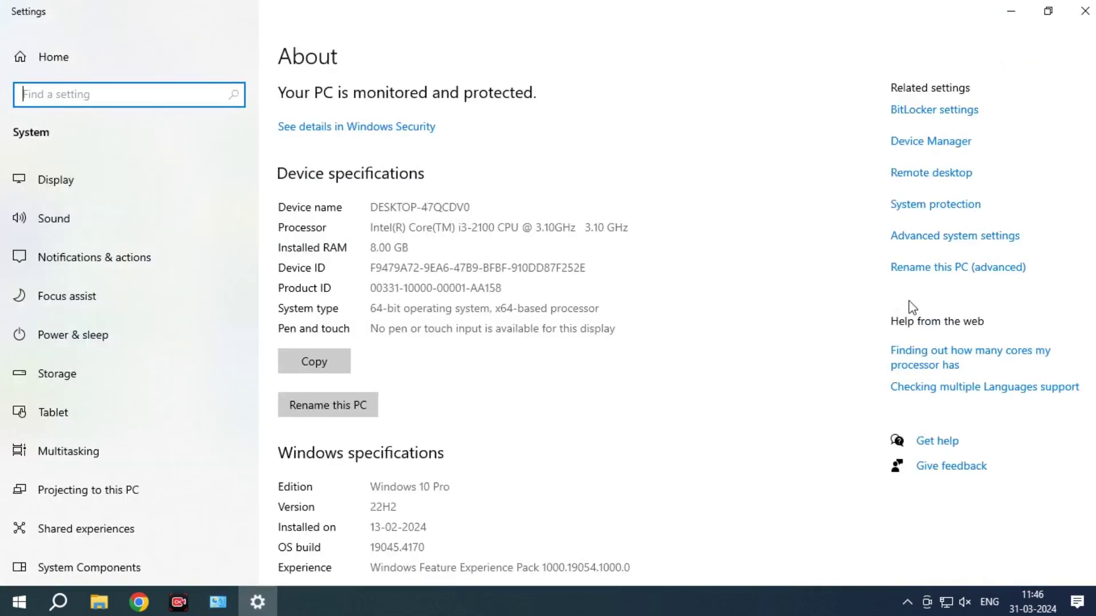
left_click(940, 240)
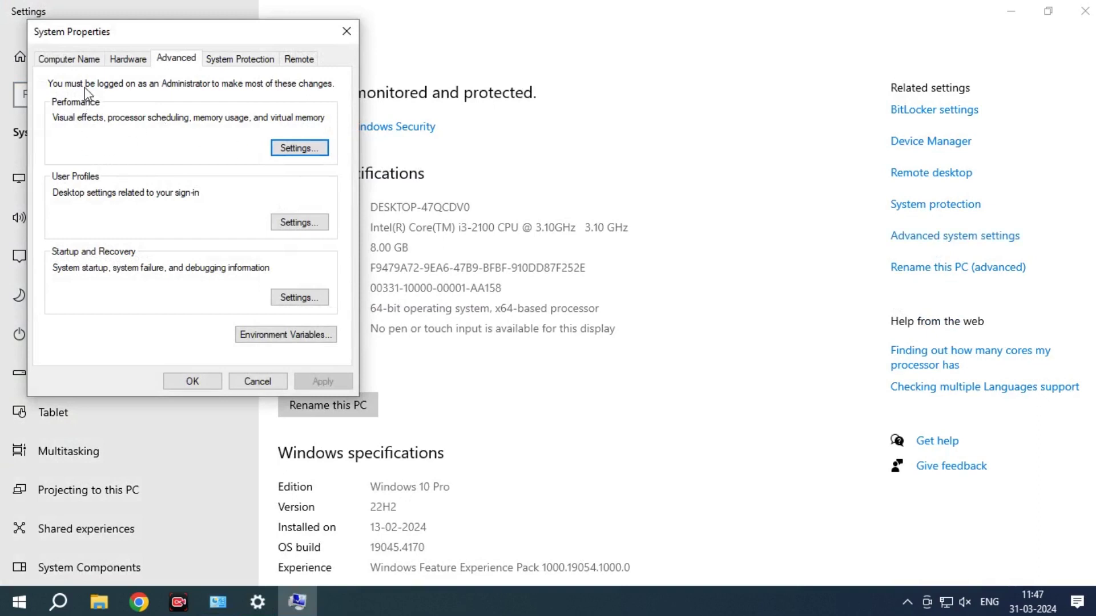
left_click(122, 62)
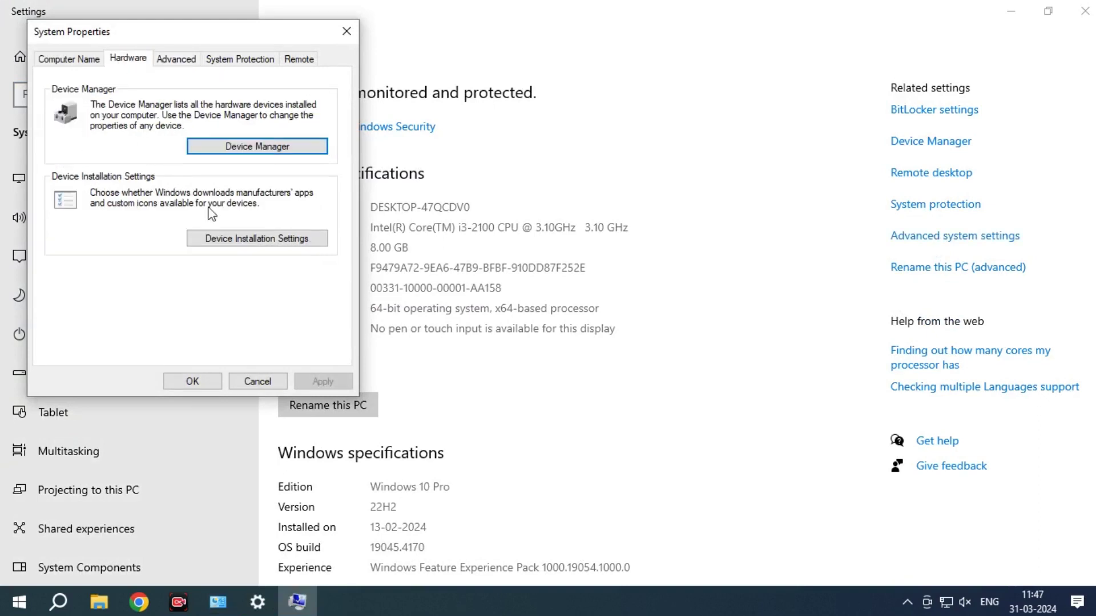
left_click(260, 239)
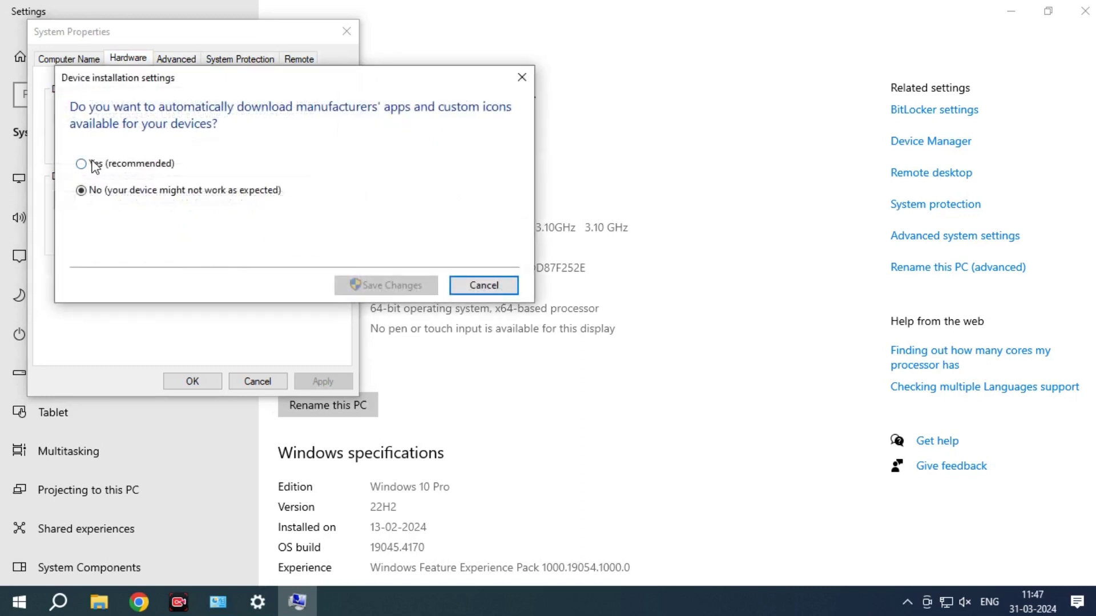
left_click(484, 285)
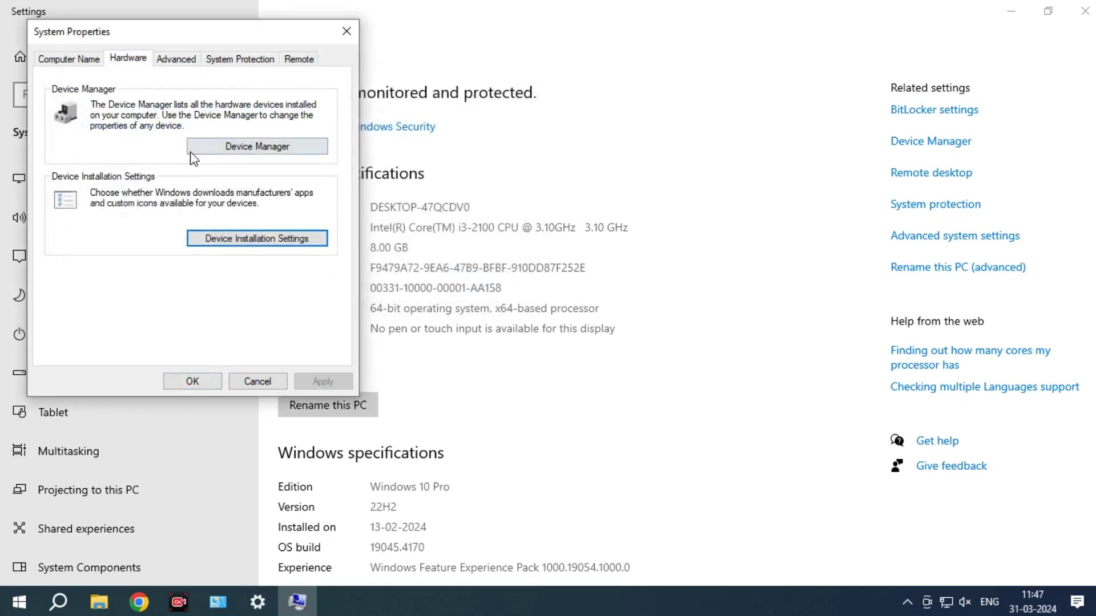
left_click(209, 383)
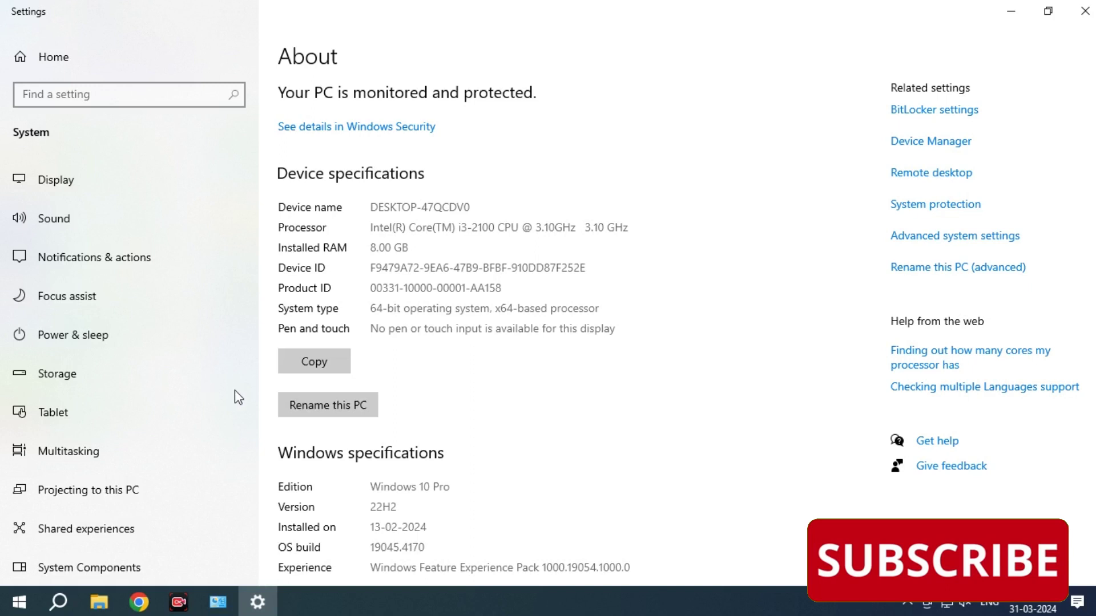
left_click(1081, 20)
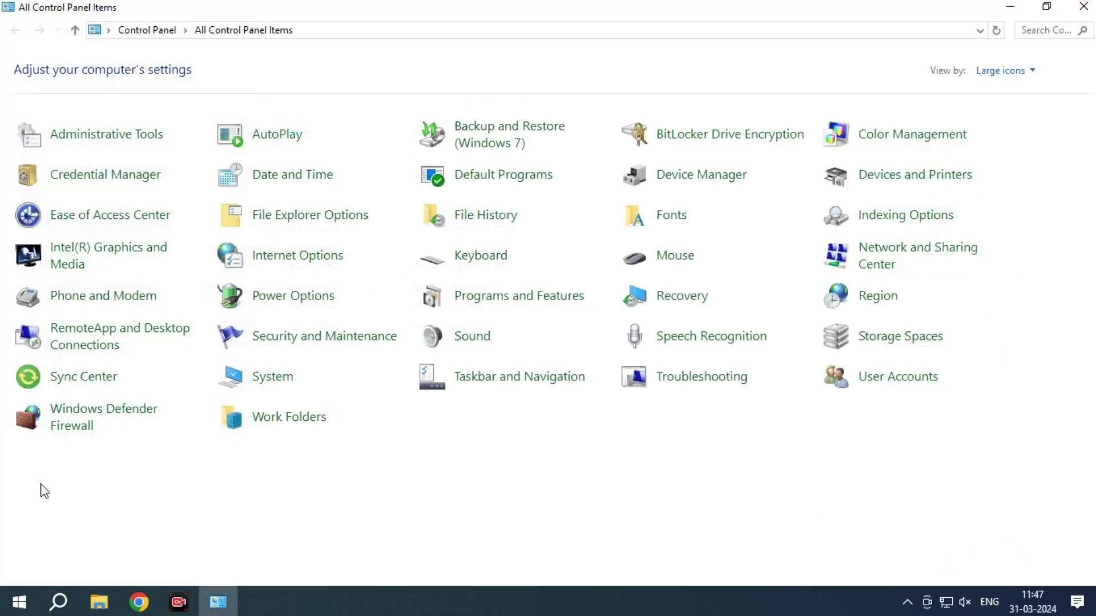
left_click(1081, 8)
Step: Launch the Local Group Policy Editor by running gpedit.msc
key("super+r")
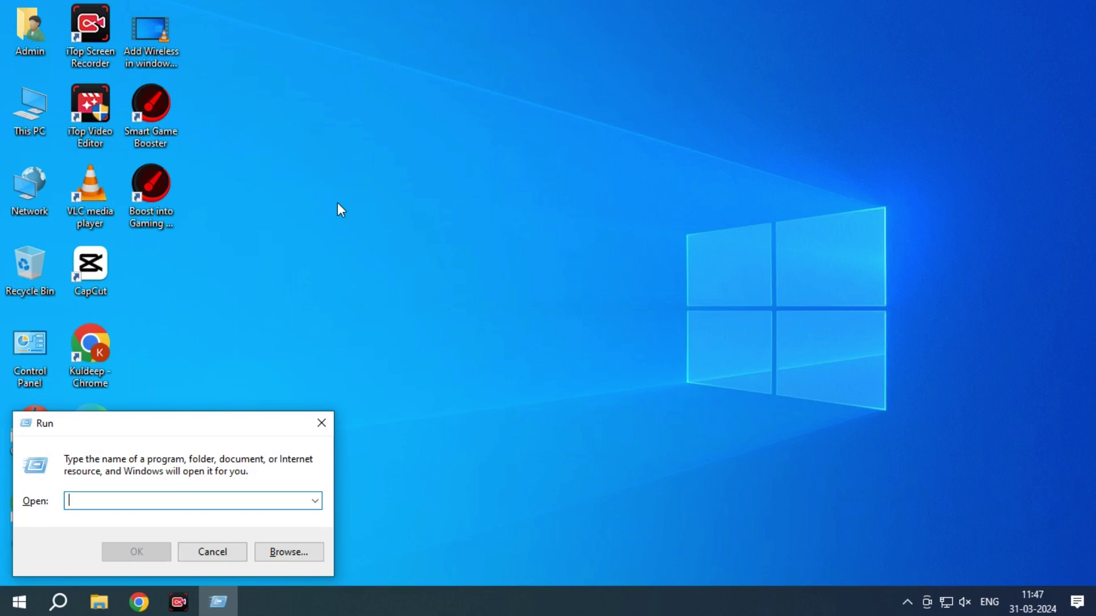
type("gpedit.msc")
key("Return")
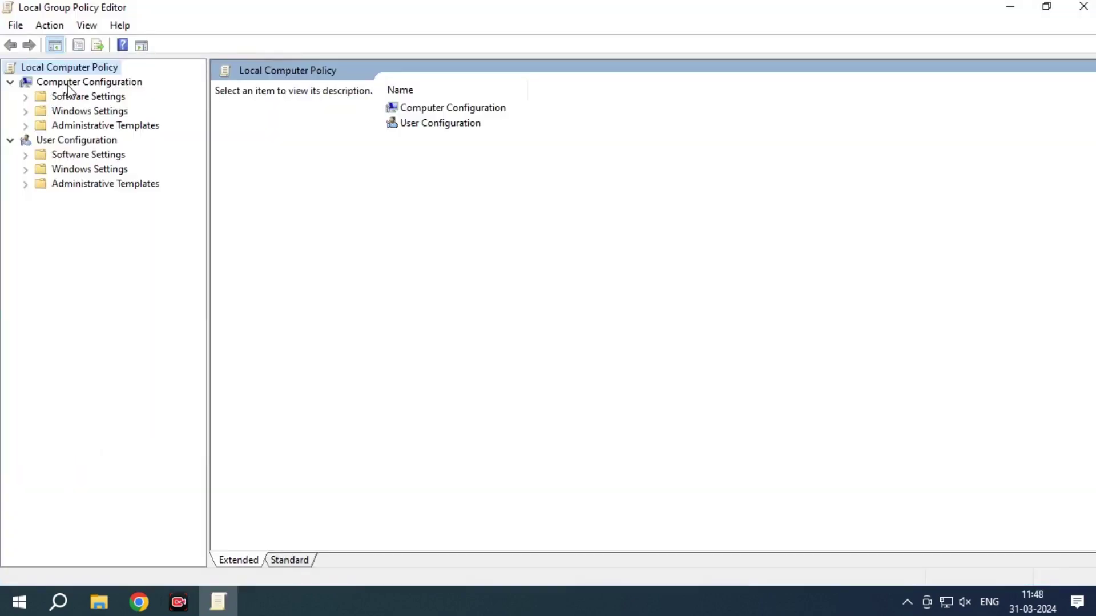
Step: Navigate to the Windows Update policies under Computer Configuration, Administrative Templates, Windows Components
left_click(67, 84)
left_click(87, 130)
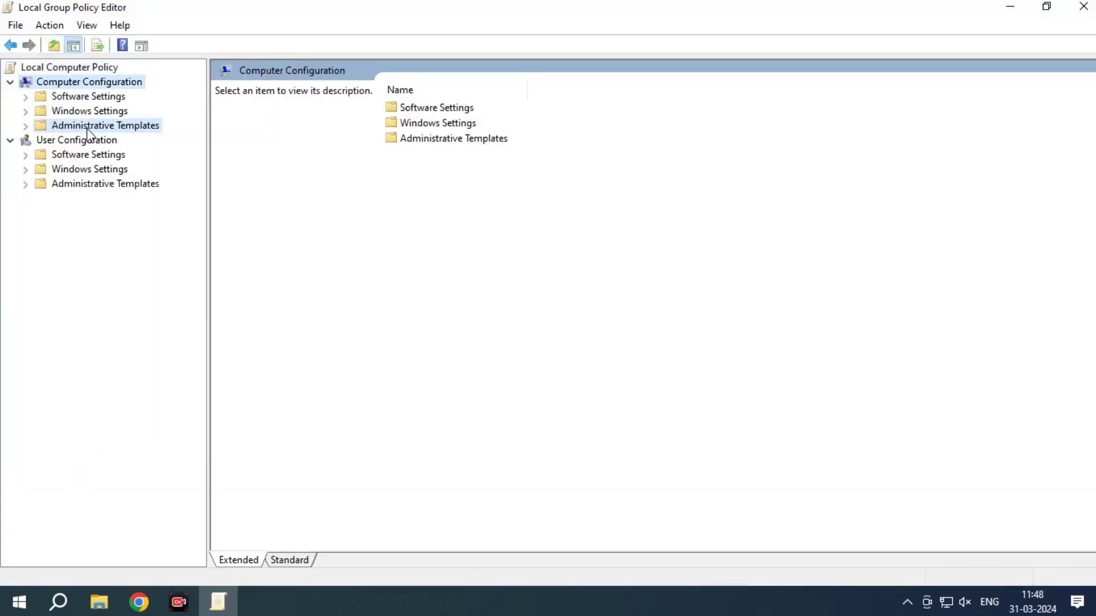
double_click(88, 130)
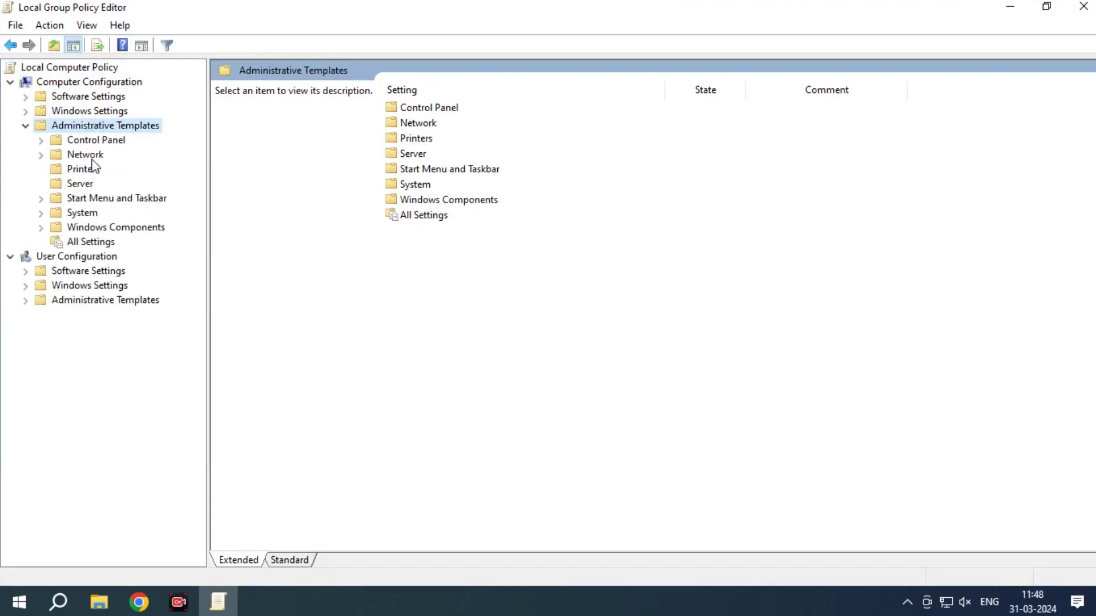
left_click(95, 231)
double_click(95, 231)
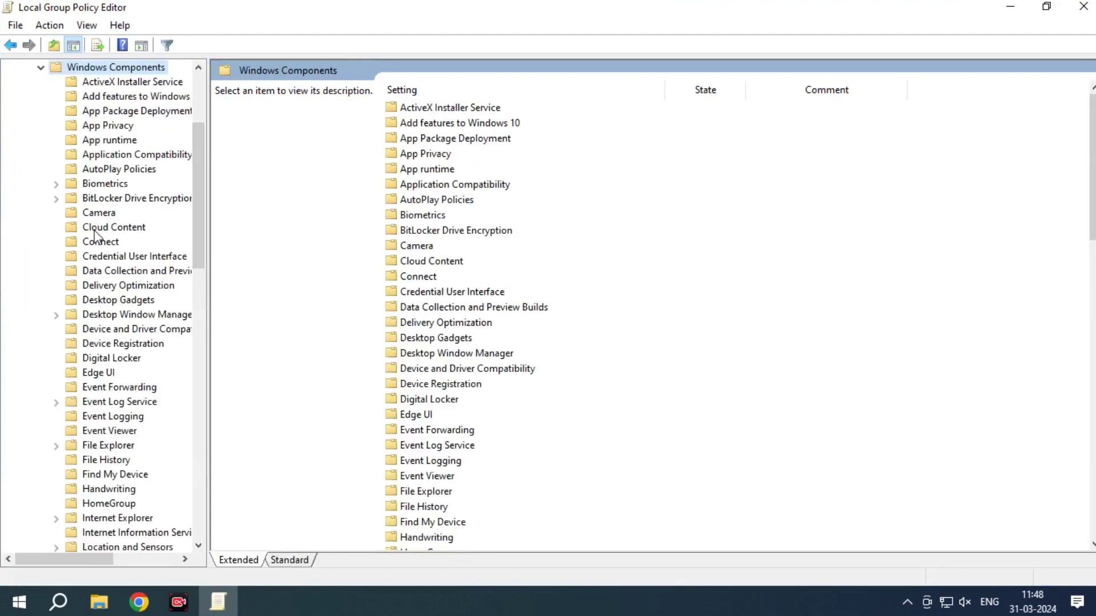
scroll(112, 257, "down", 18)
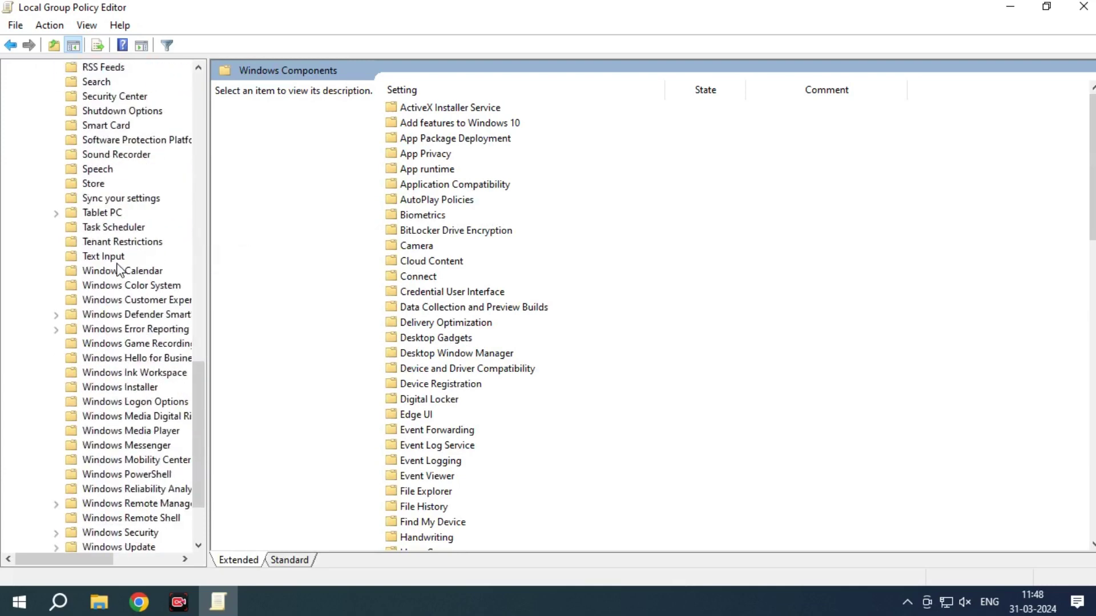
double_click(119, 547)
scroll(145, 492, "down", 2)
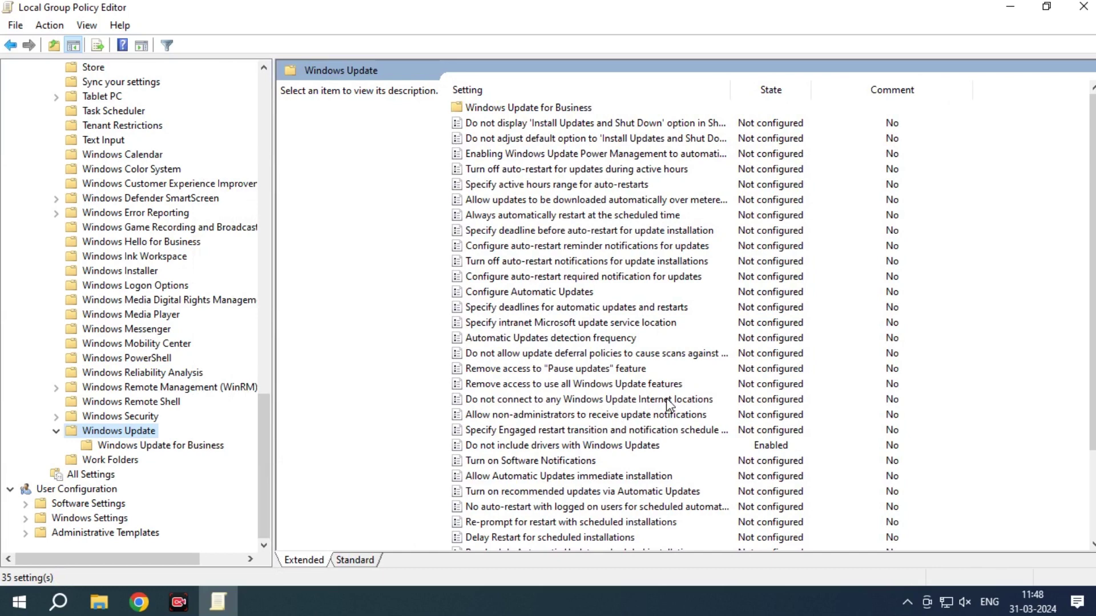
Step: Review the policy "Do not include drivers with Windows Updates", cancel its dialog and close the Group Policy Editor
left_click(606, 446)
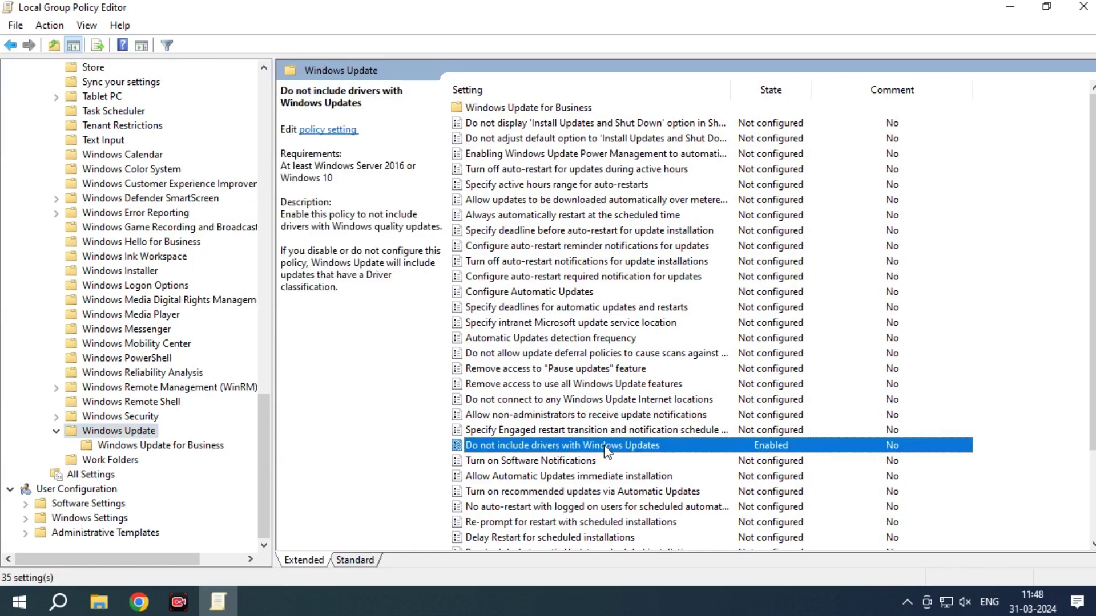
right_click(574, 444)
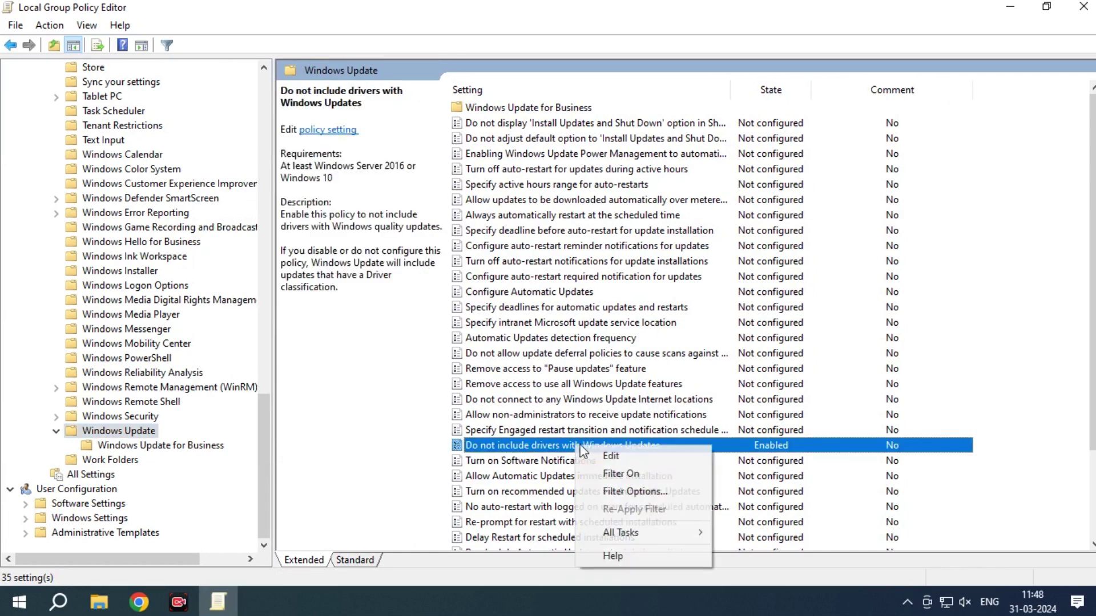
left_click(627, 464)
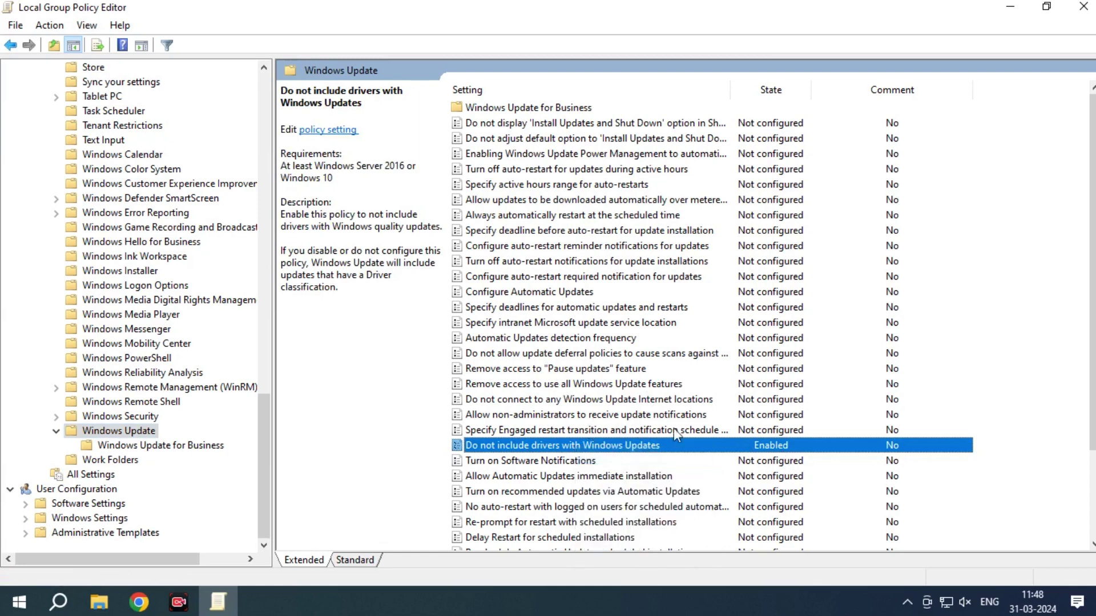
double_click(766, 449)
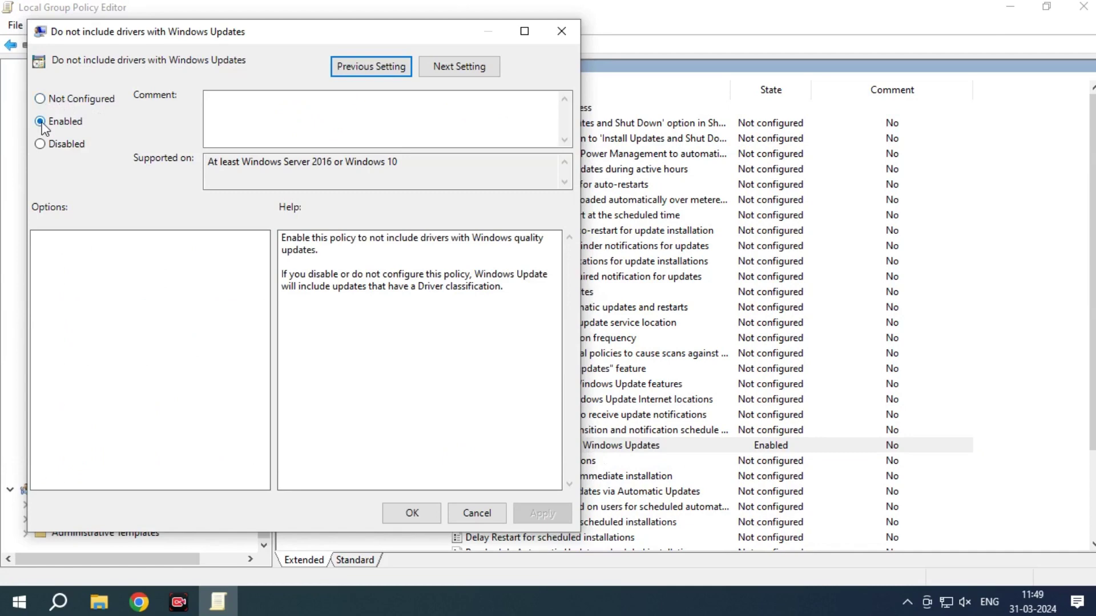
left_click(476, 513)
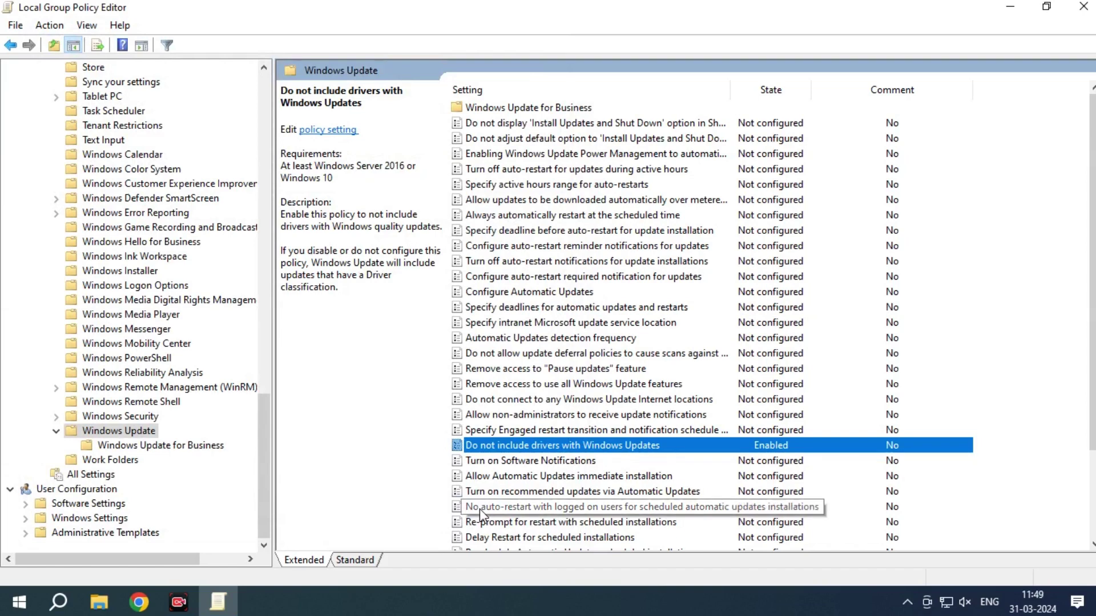
left_click(1083, 6)
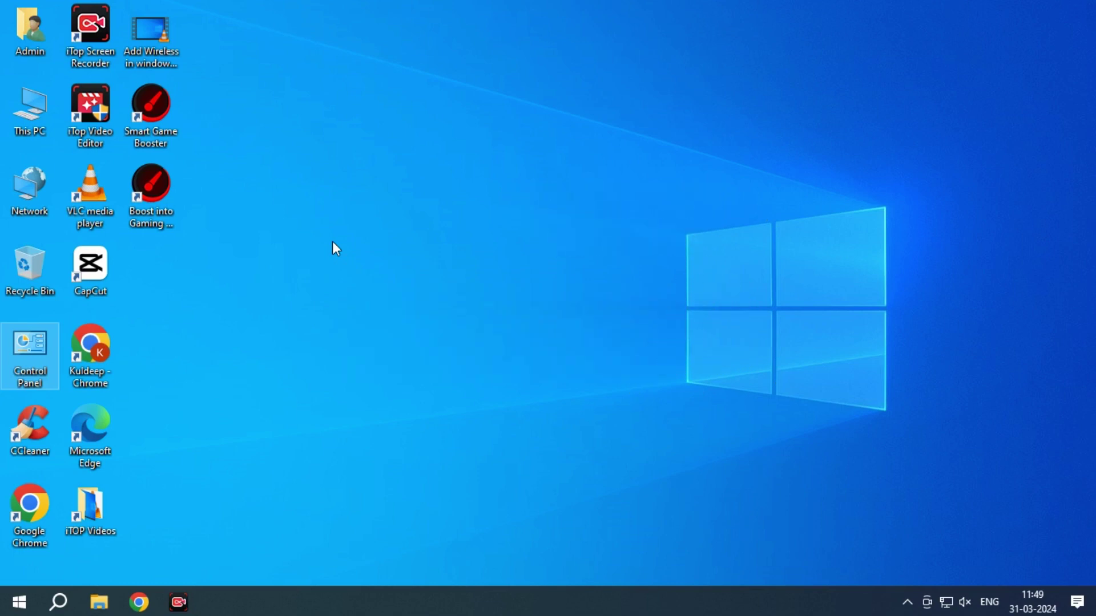
Step: Launch the Registry Editor by running regedit
key("super+r")
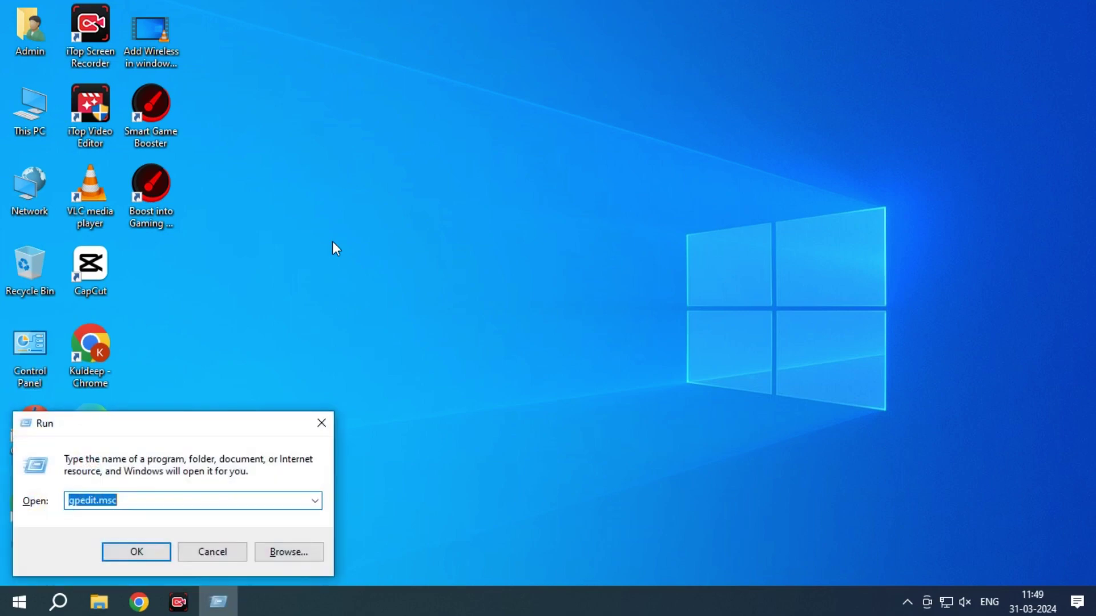
type("regedit")
key("Return")
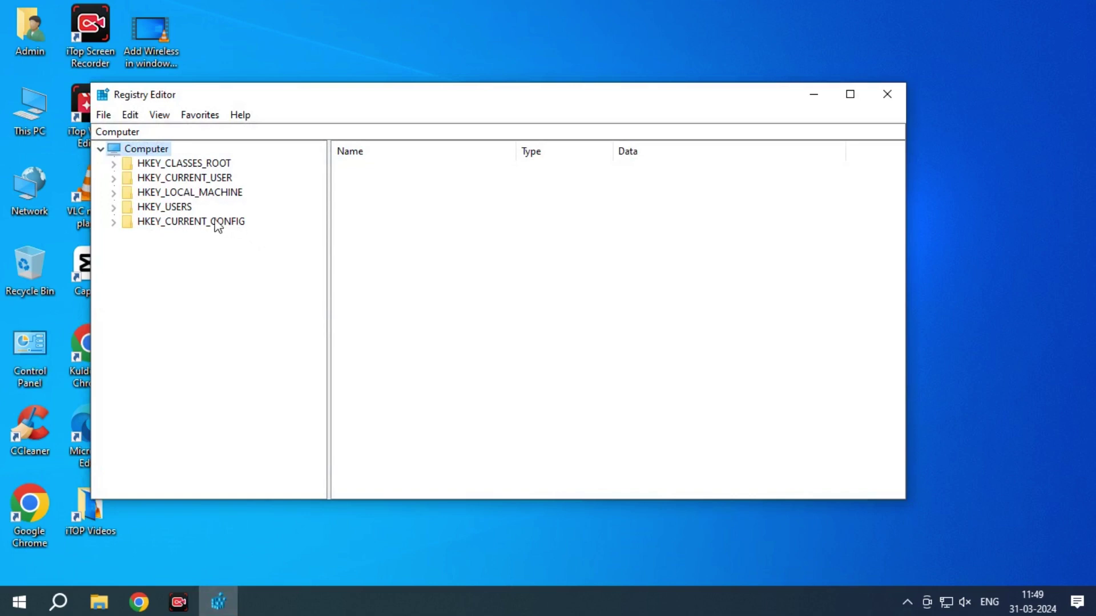
Step: Expand the registry tree down to HKEY_LOCAL_MACHINE\SOFTWARE\Microsoft
left_click(165, 194)
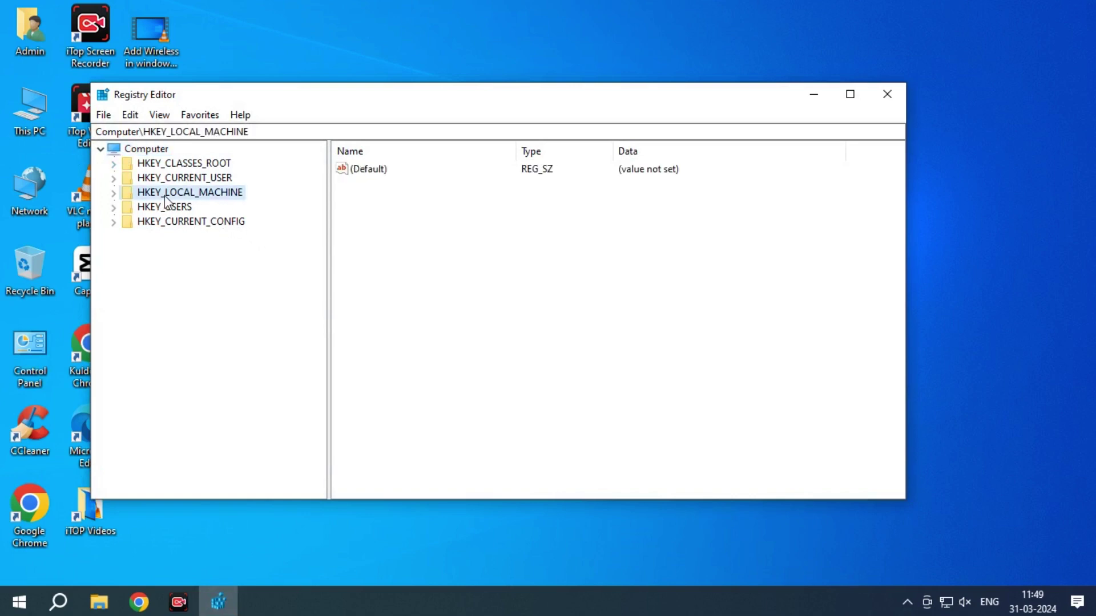
double_click(165, 194)
left_click(170, 266)
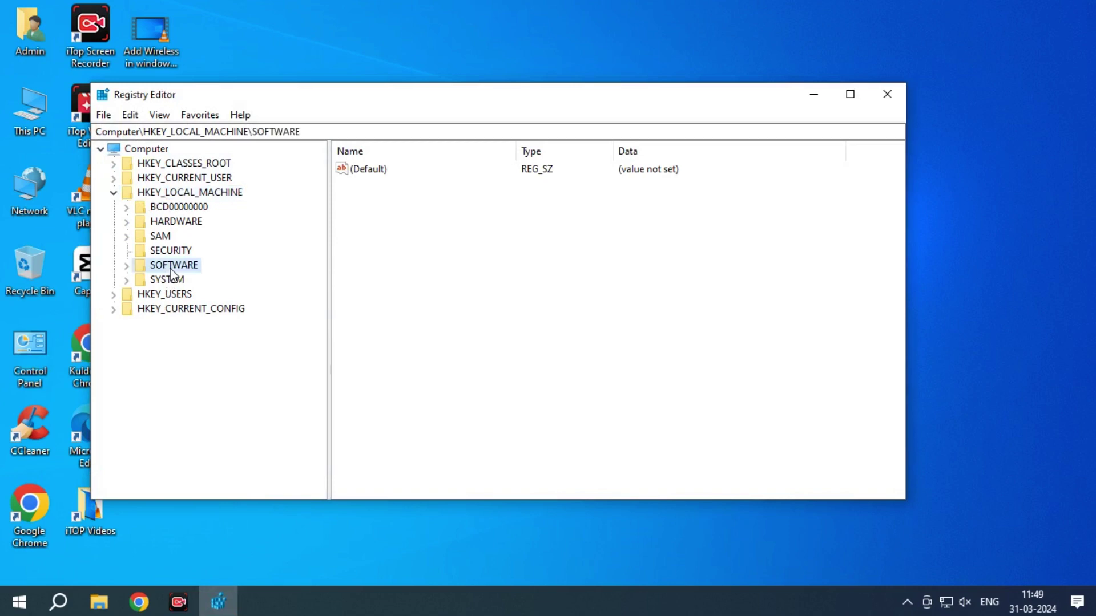
double_click(170, 266)
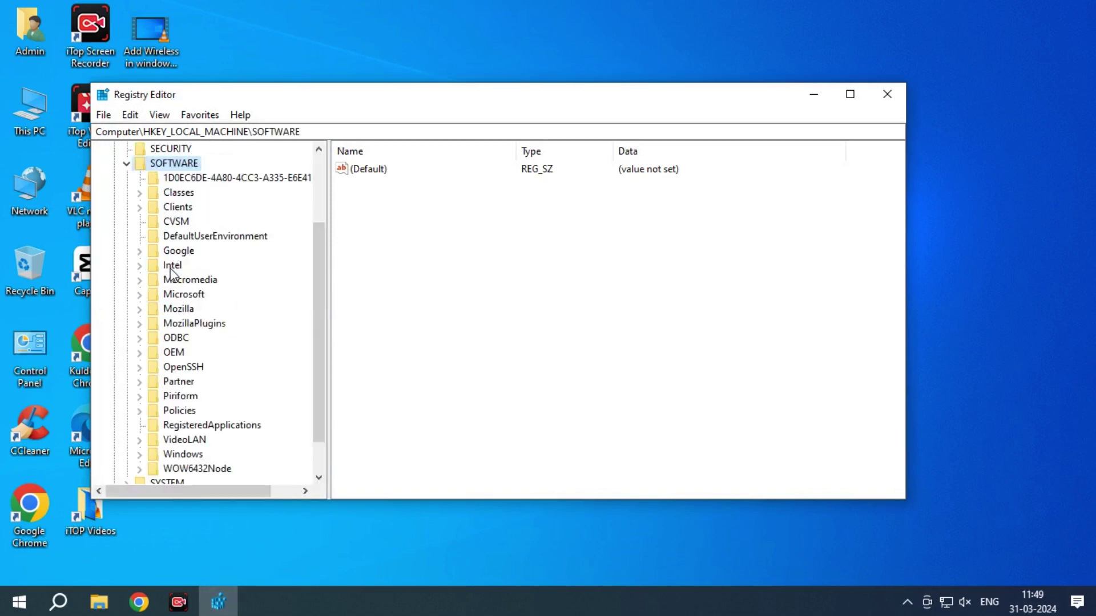
scroll(248, 340, "down", 1)
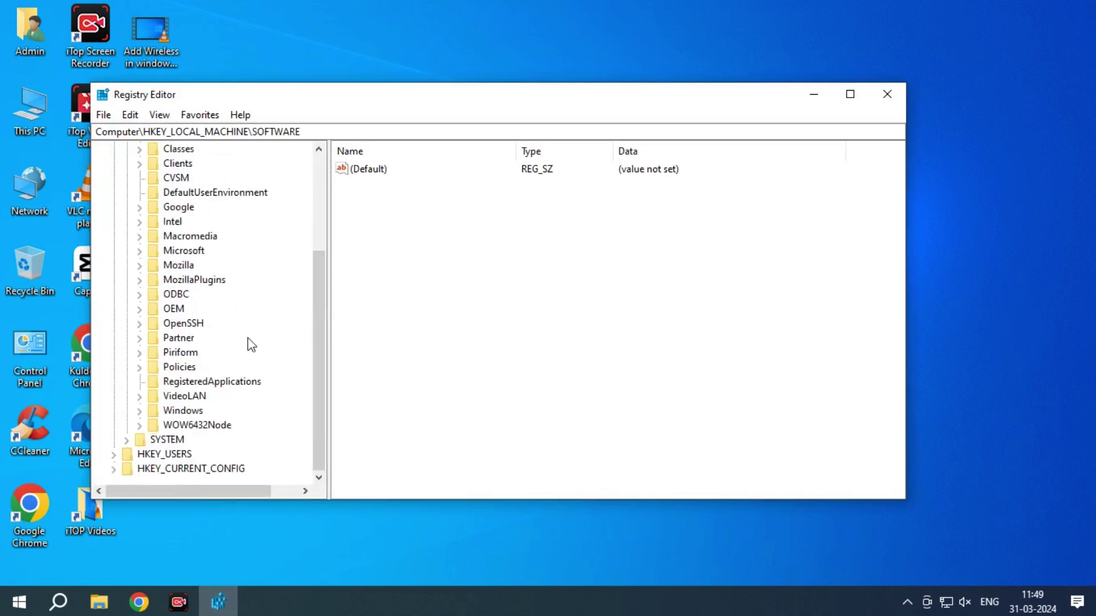
double_click(200, 254)
Step: Go to the Windows\CurrentVersion\DriverSearching key beneath the Microsoft key
scroll(291, 280, "down", 9)
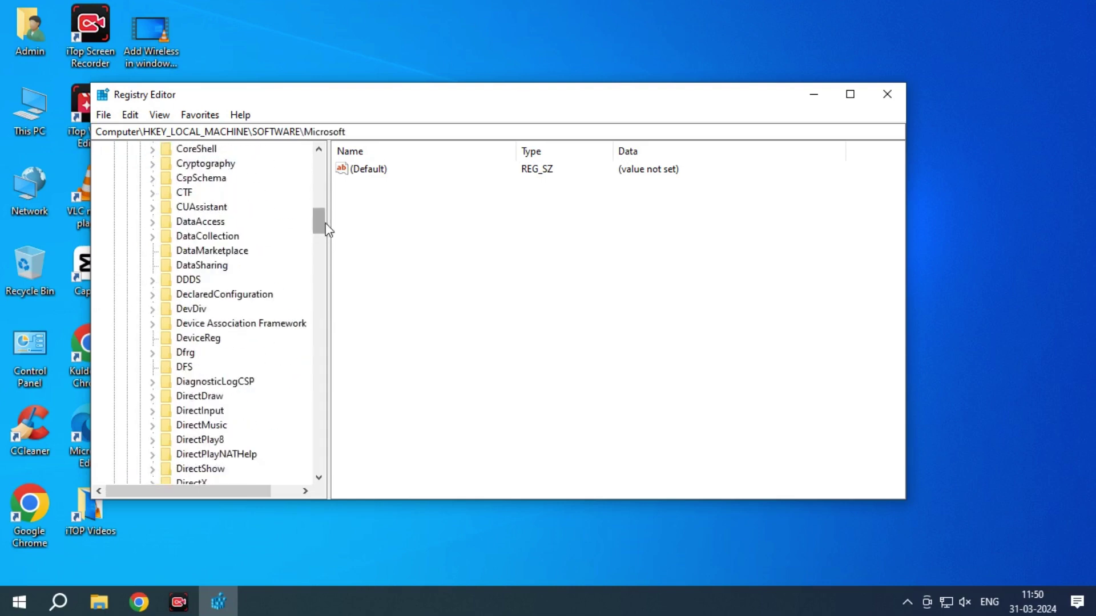
left_click_drag(326, 224, 324, 421)
double_click(196, 251)
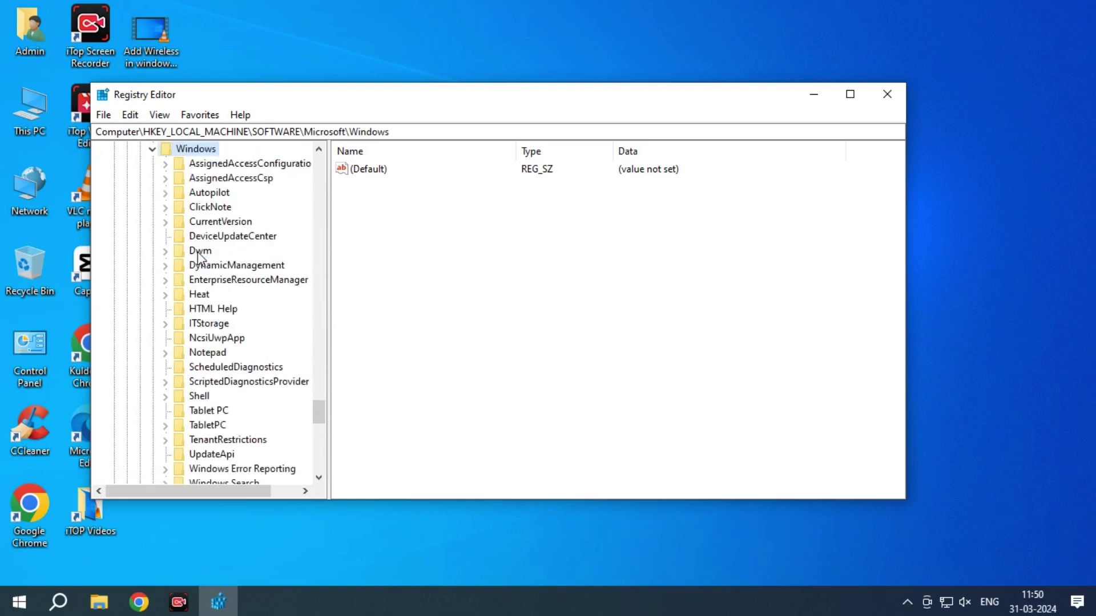
left_click(232, 224)
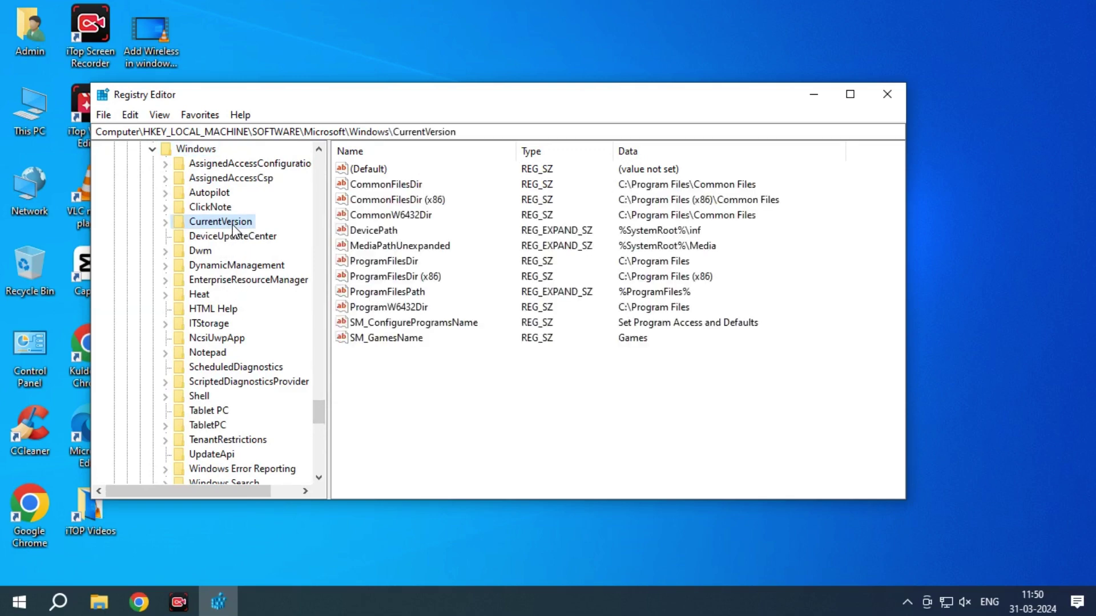
double_click(228, 223)
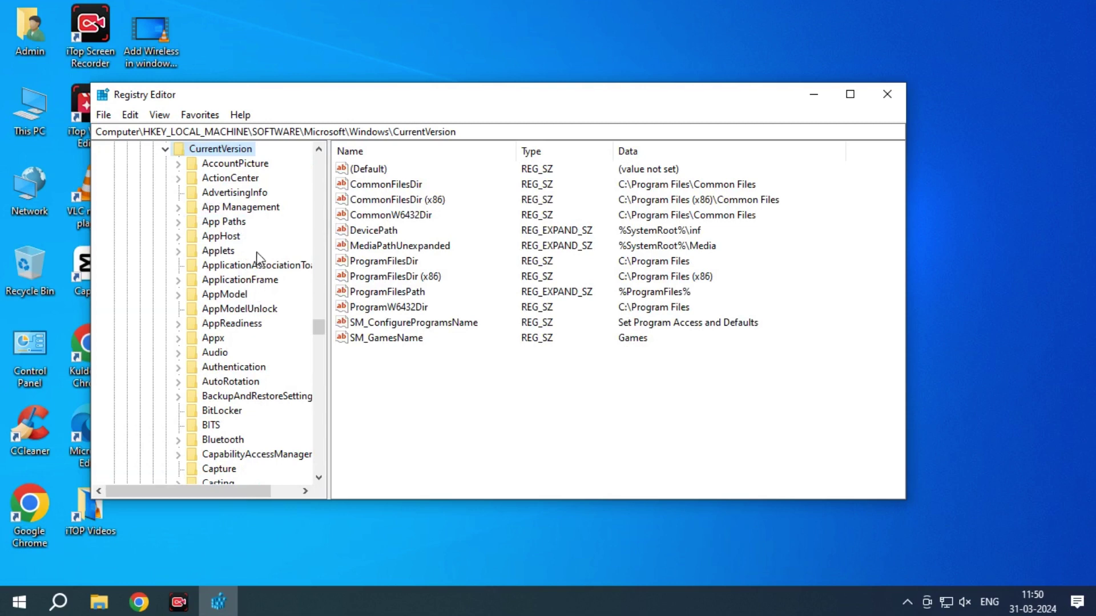
scroll(259, 370, "down", 2)
scroll(260, 369, "down", 6)
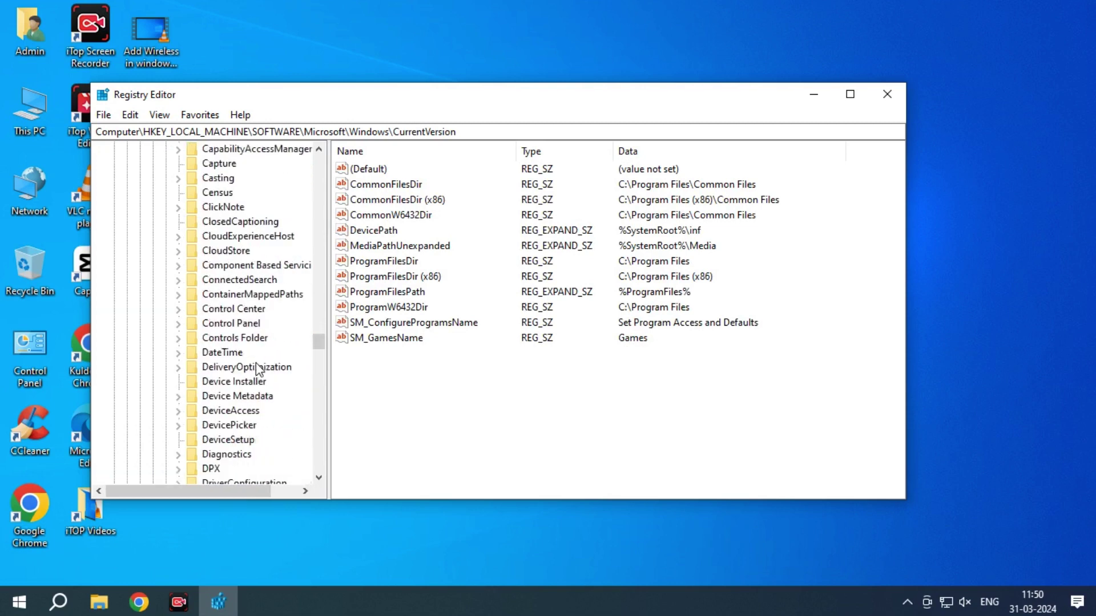
left_click(236, 454)
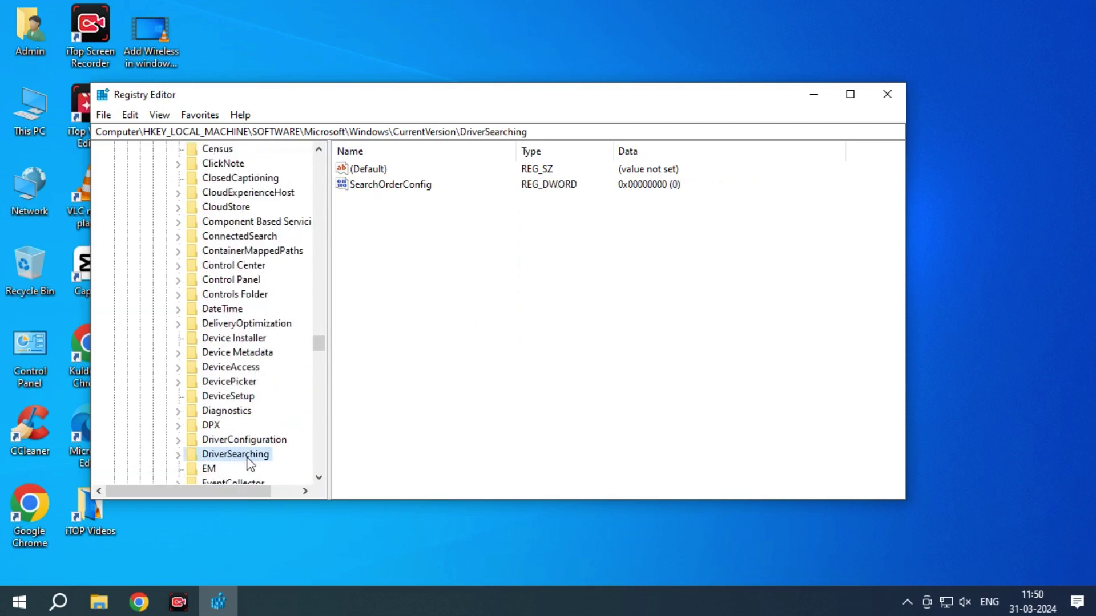
Step: Set the SearchOrderConfig value data to 0 in hexadecimal and close the Registry Editor
right_click(377, 191)
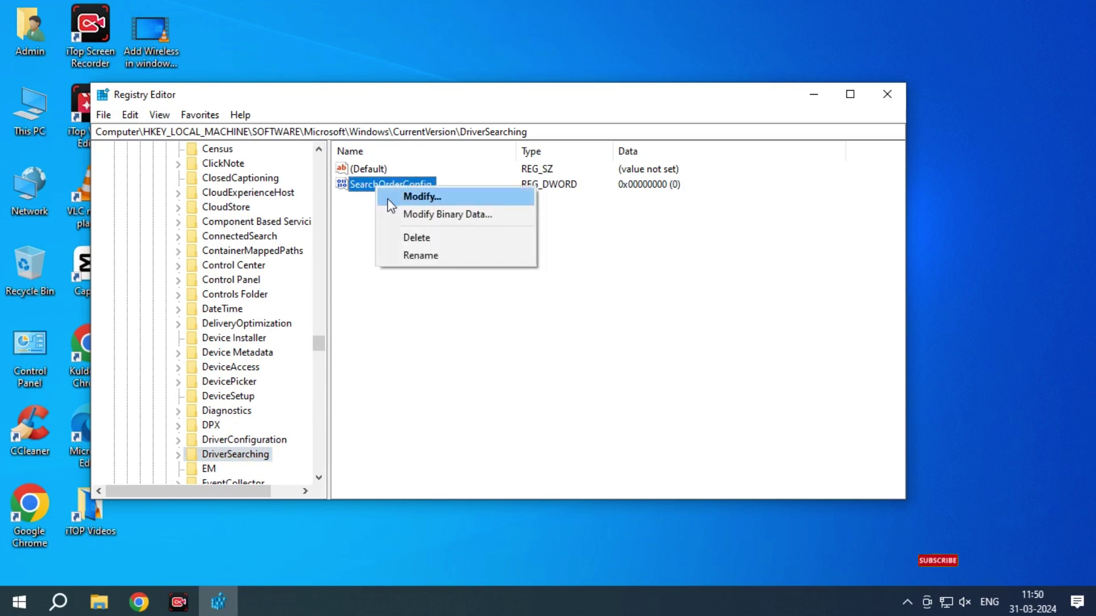
left_click(392, 203)
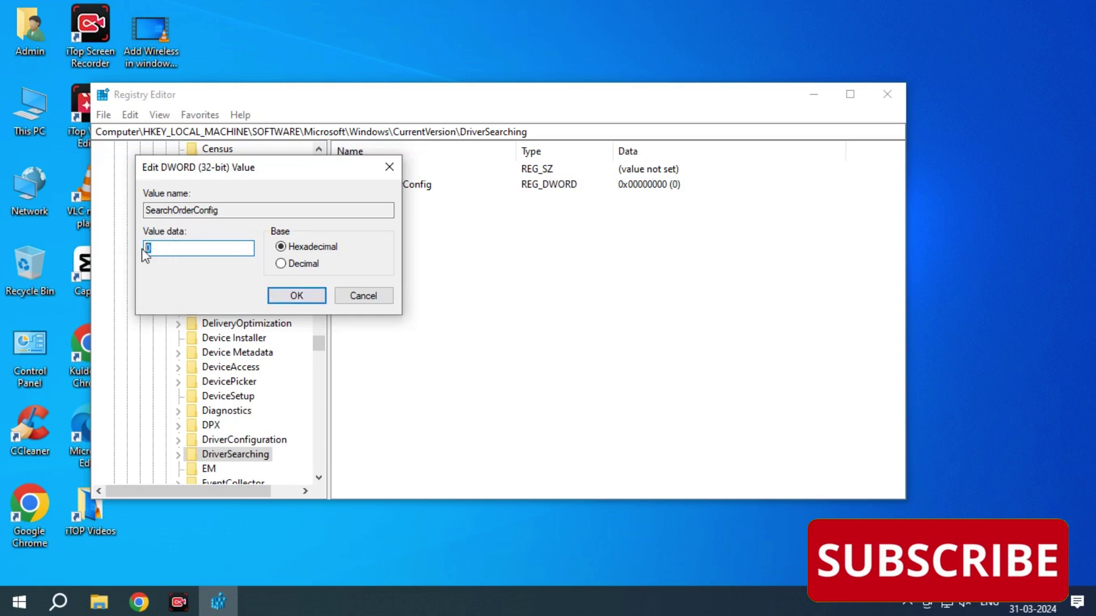
left_click(166, 250)
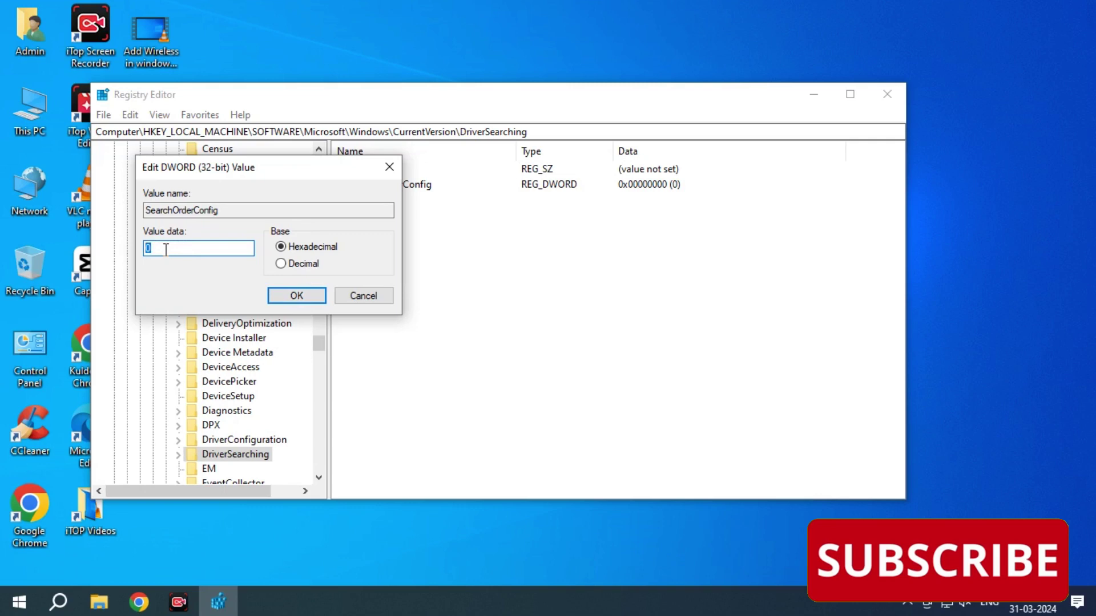
left_click(315, 296)
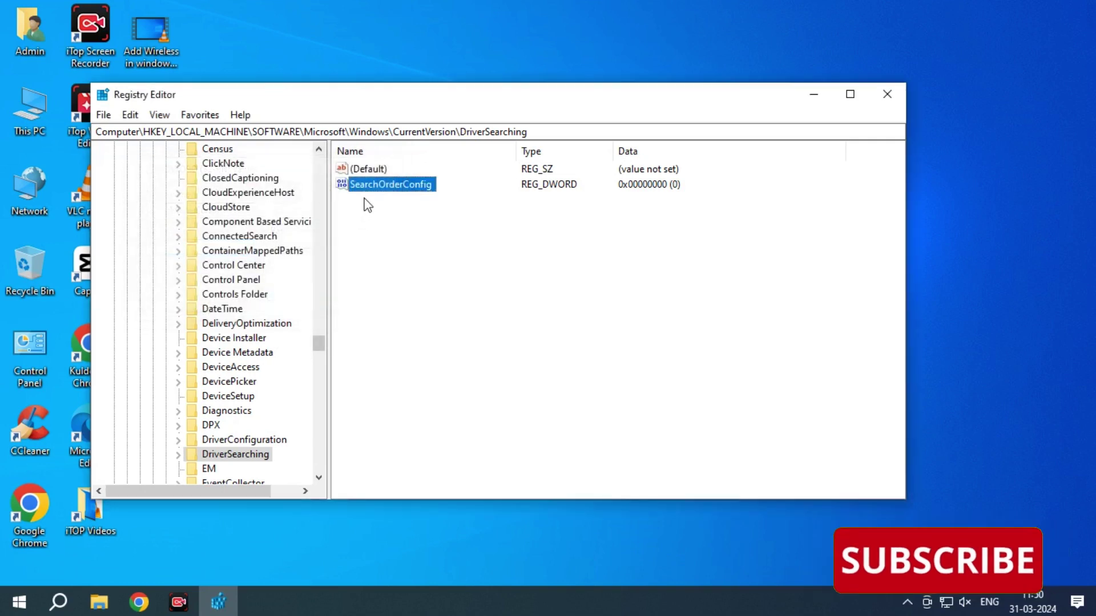
left_click(882, 95)
right_click(385, 261)
left_click(407, 309)
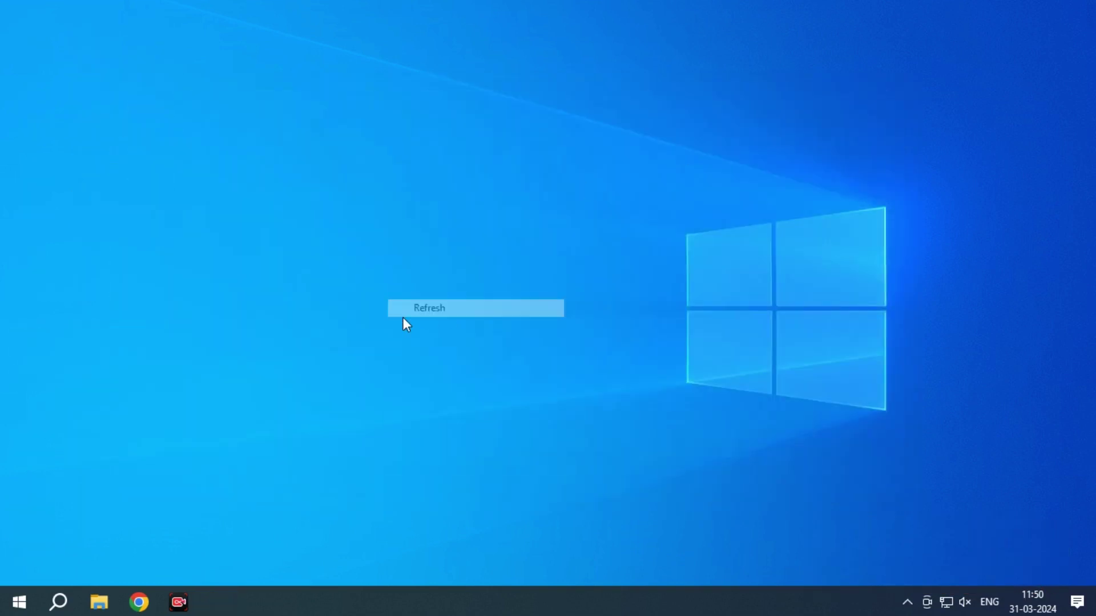
mouse_move(187, 608)
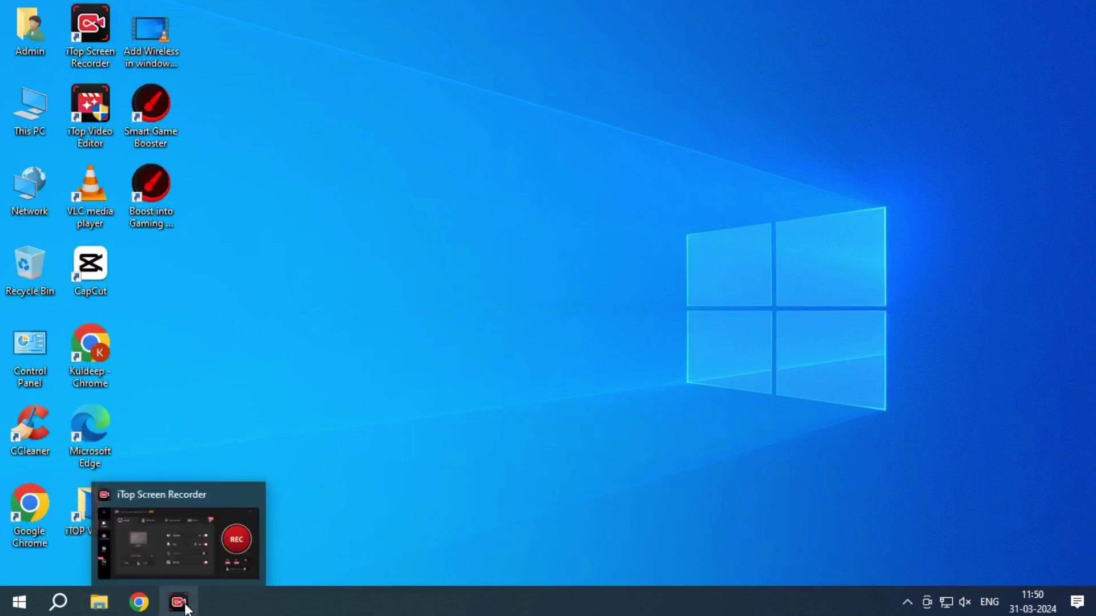
right_click(185, 309)
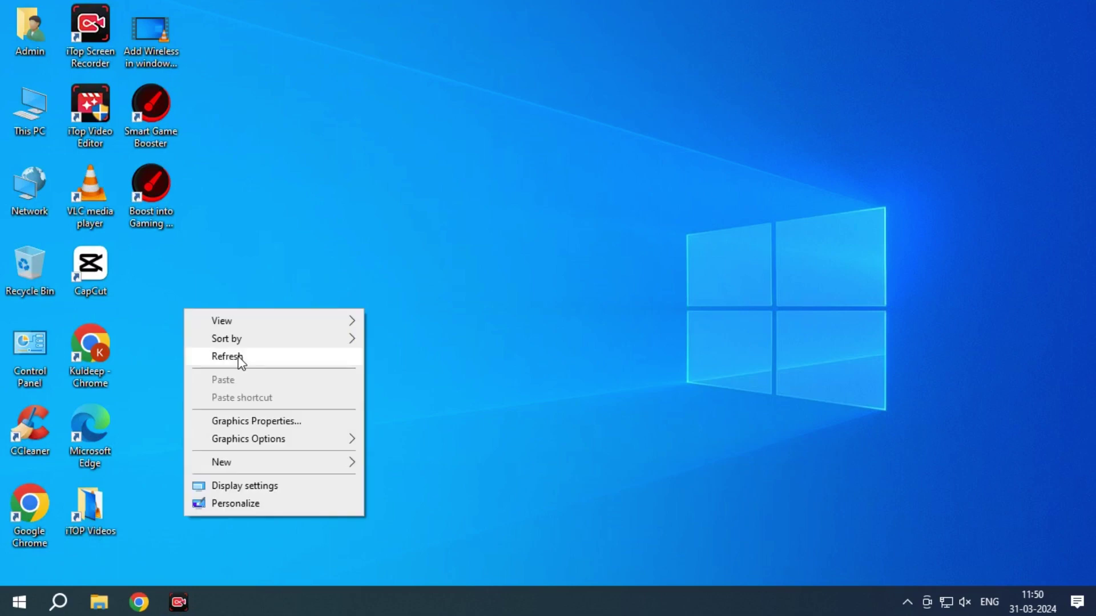
left_click(239, 360)
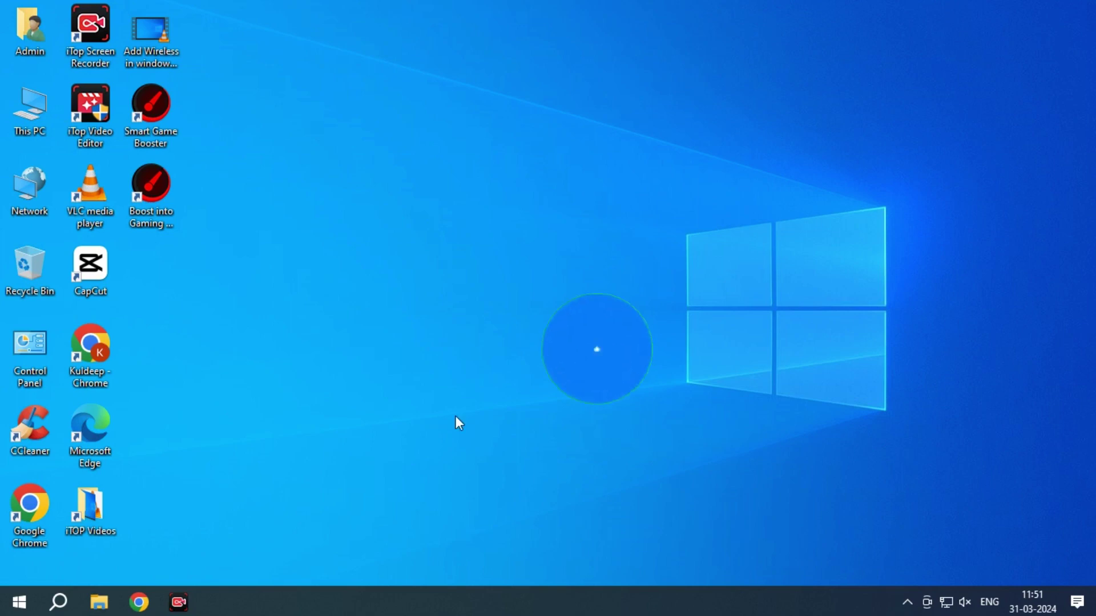
right_click(355, 369)
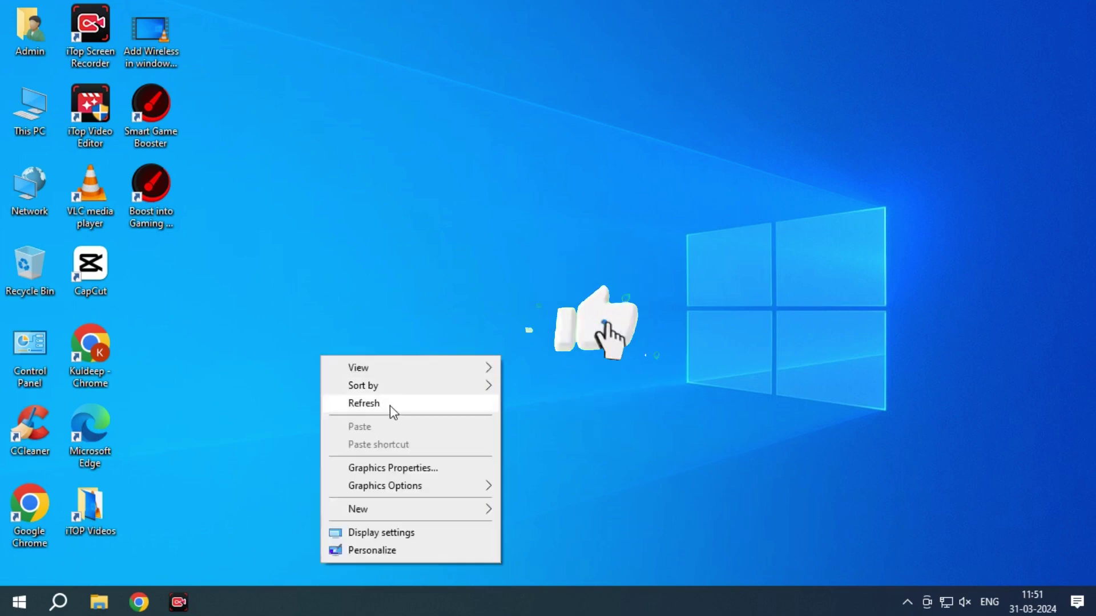
left_click(353, 404)
right_click(53, 134)
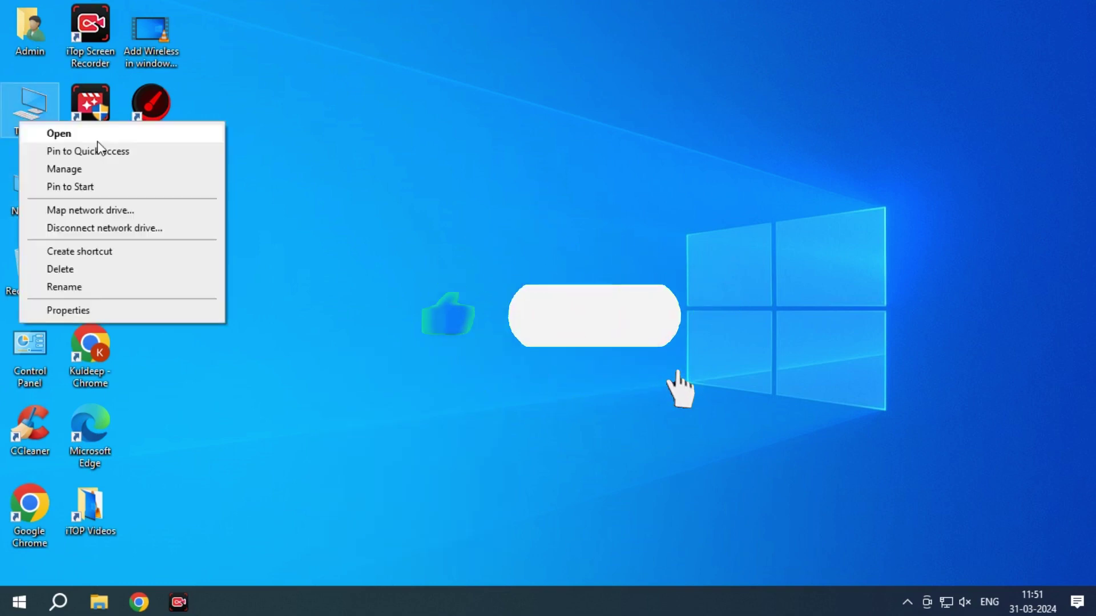
left_click(112, 173)
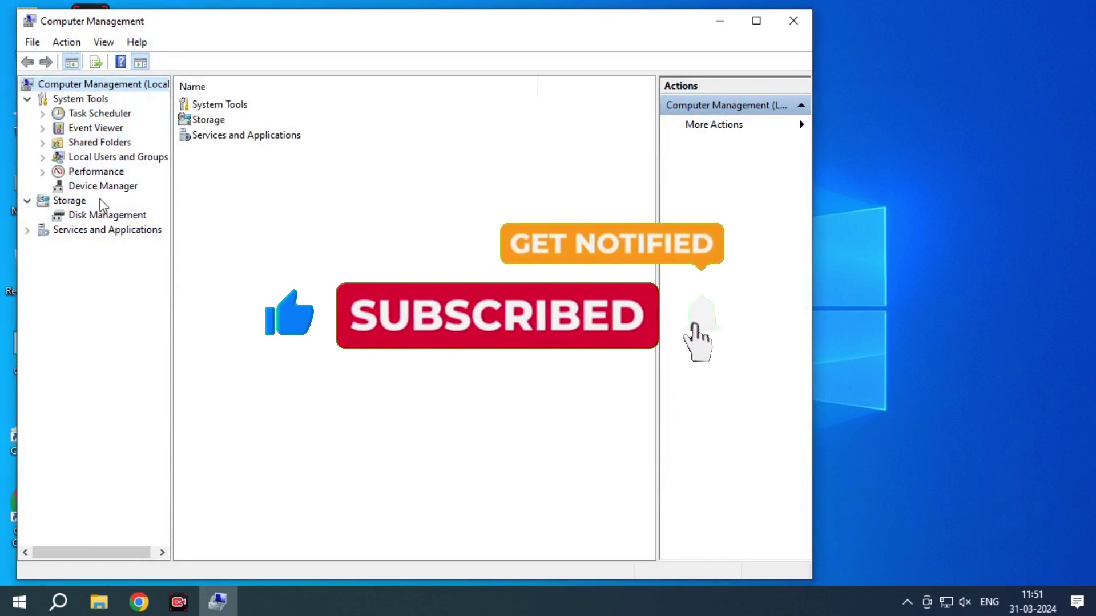
left_click(102, 215)
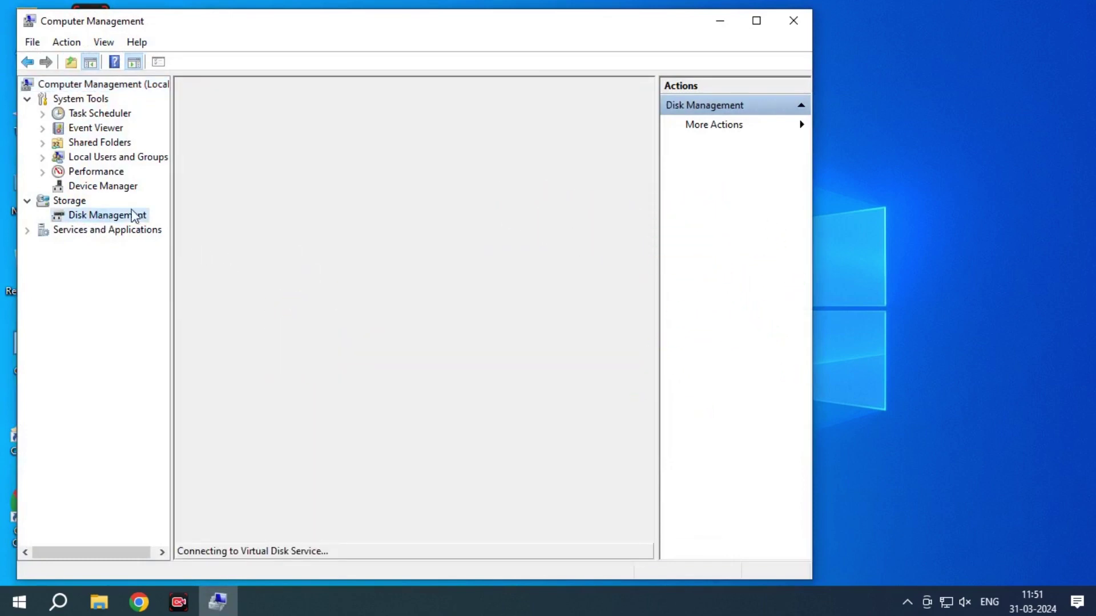
left_click(125, 185)
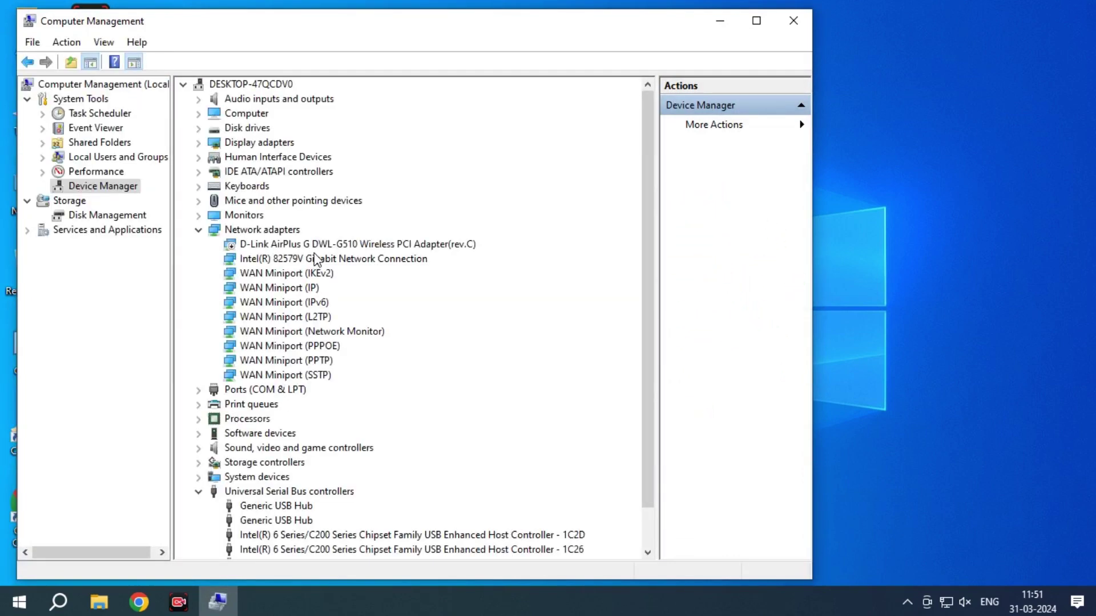